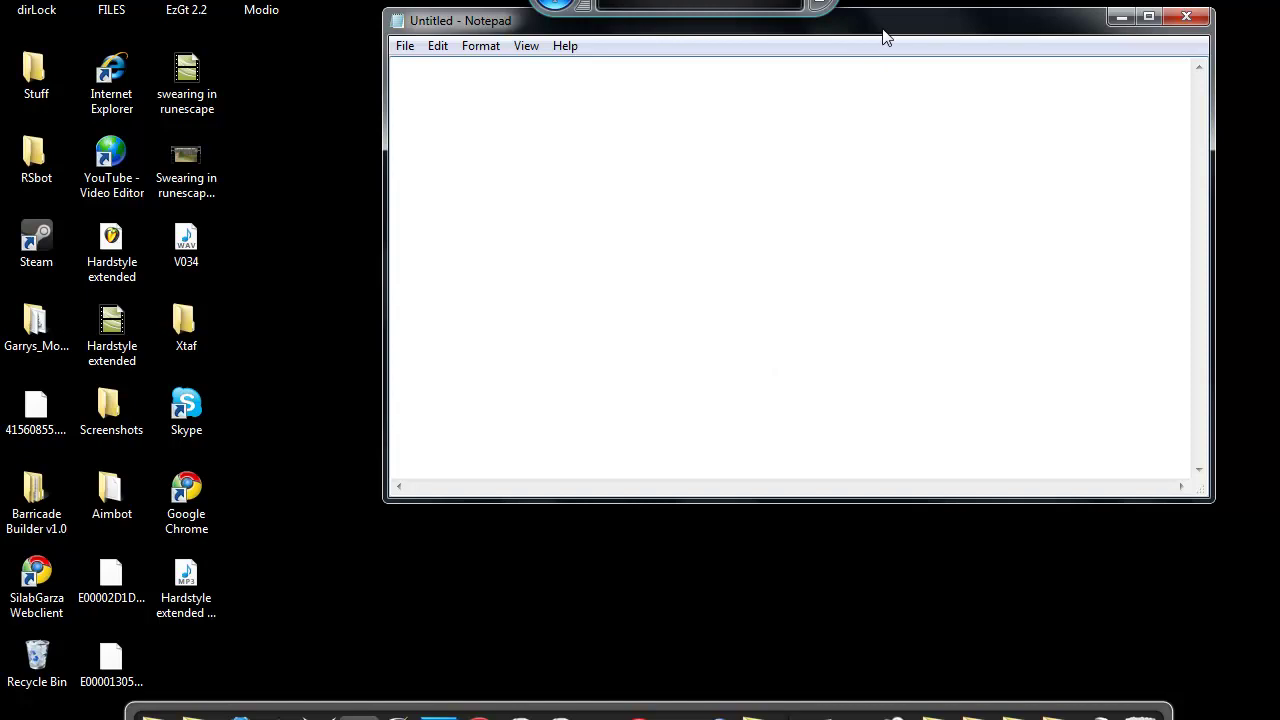
- Enter "ID would open up a" in the blank Notepad document and delete the words "up a"
{"action": "left_click_drag", "start_coordinate": [885, 30], "coordinate": [791, 118]}
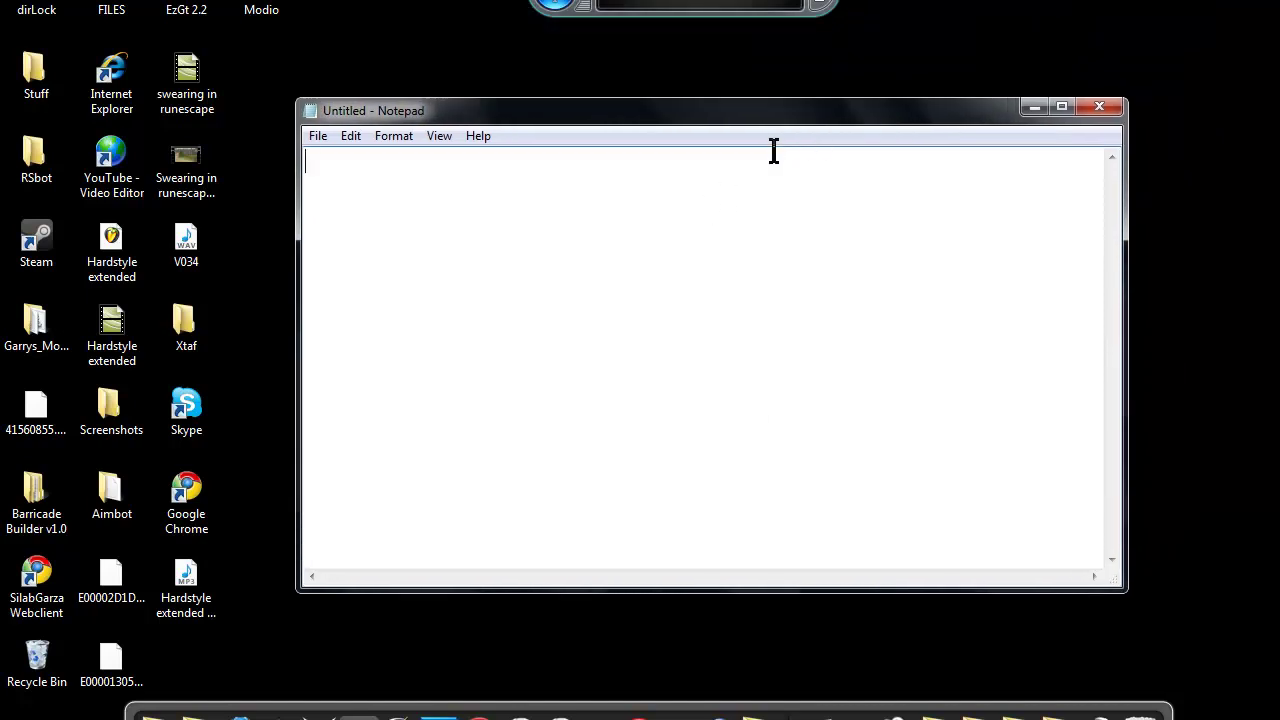
{"action": "type", "text": "ID would open up a"}
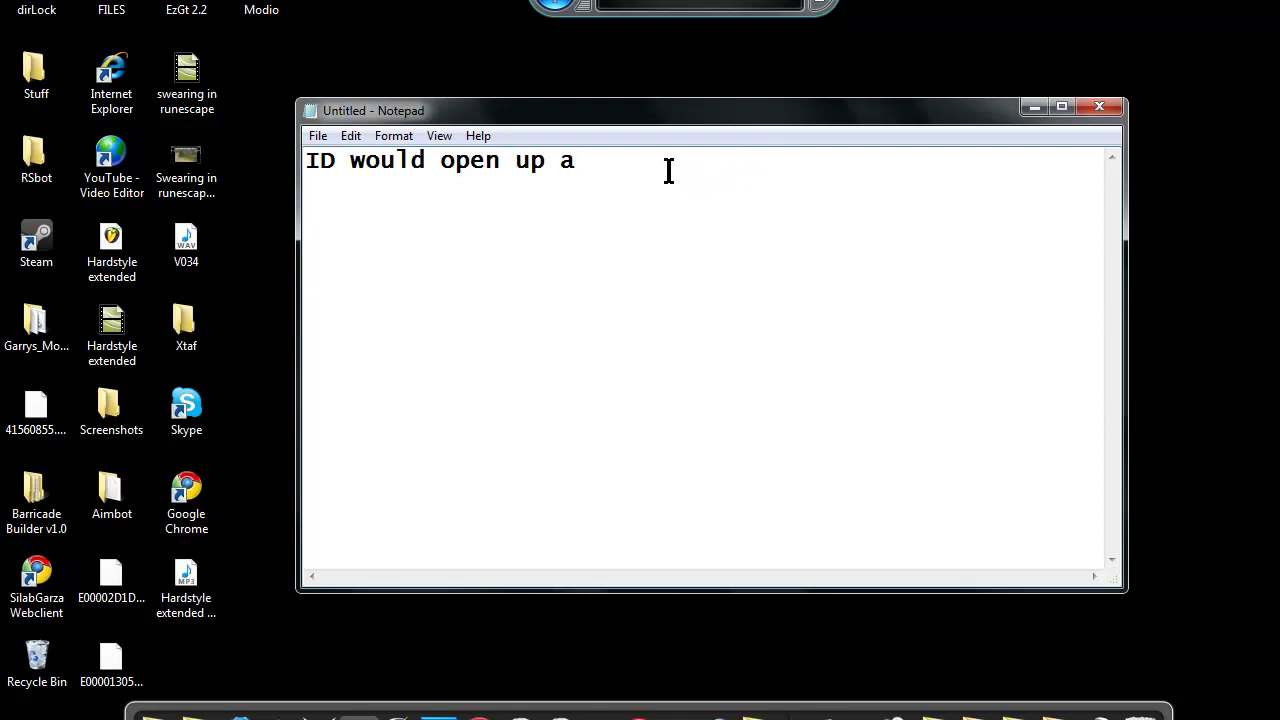
{"action": "left_click_drag", "start_coordinate": [597, 171], "coordinate": [508, 178]}
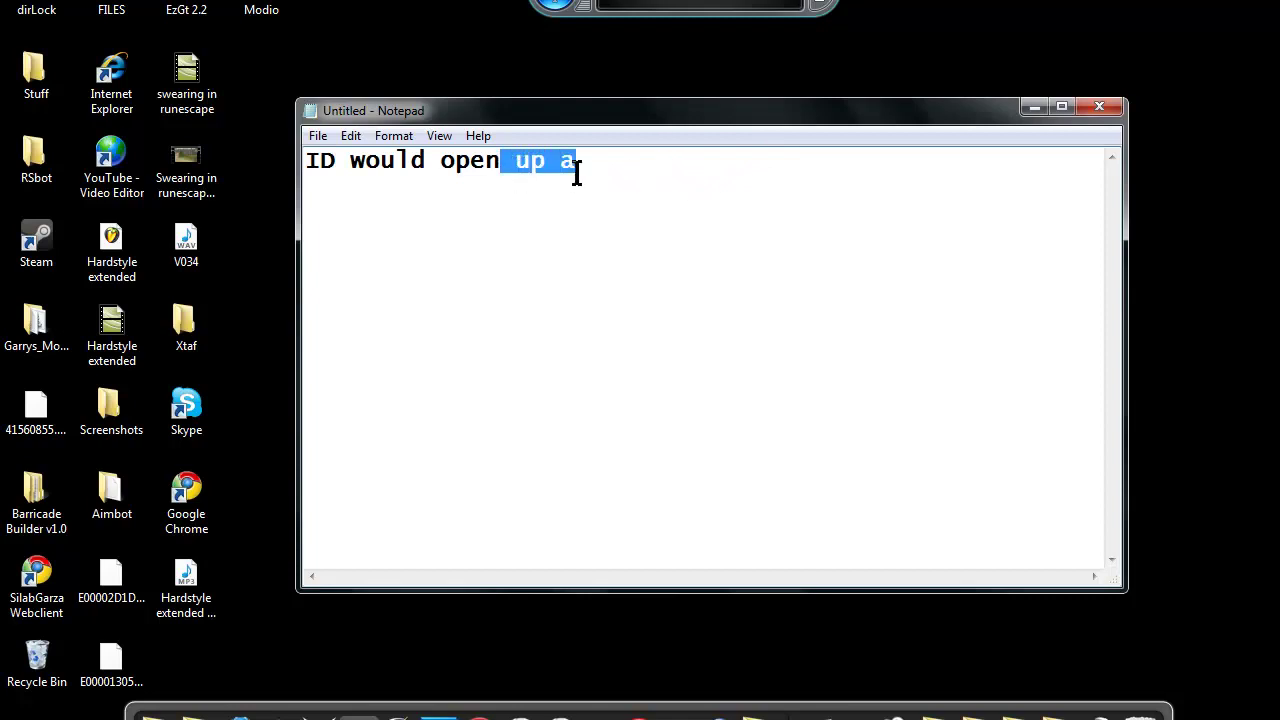
{"action": "key", "text": "Delete"}
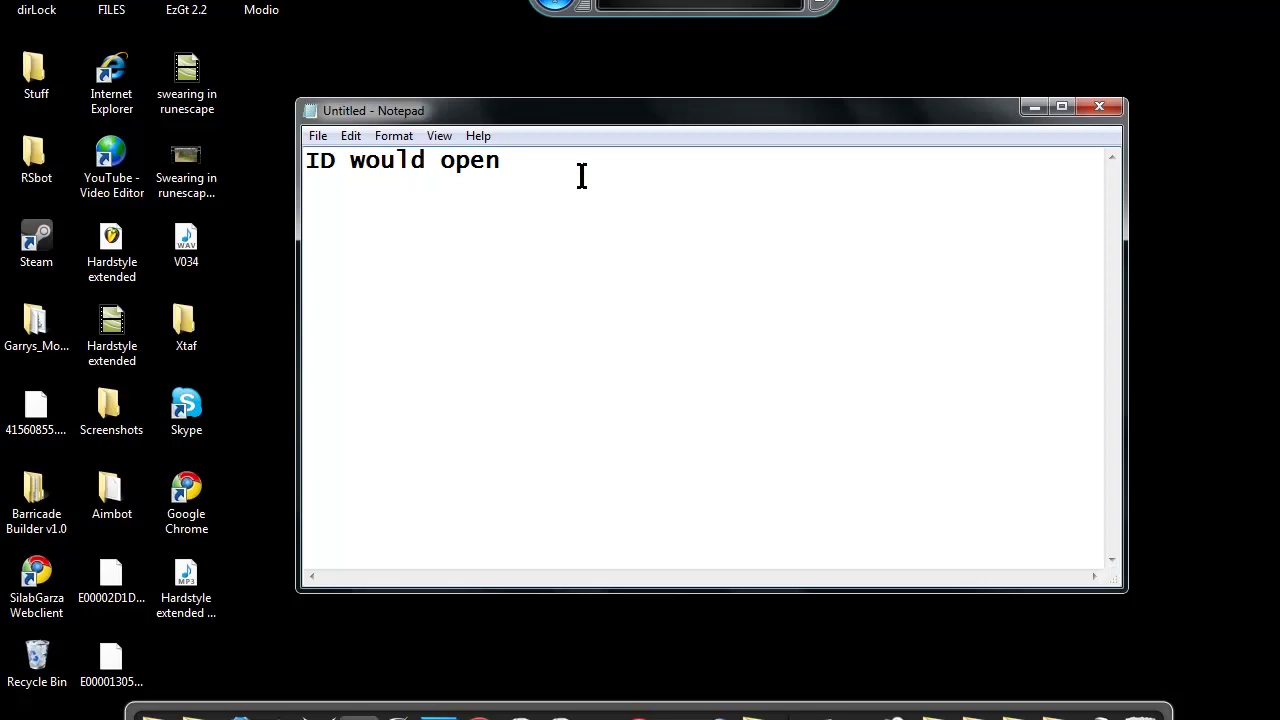
- Continue the line with "notepad on this isn't quite the same as plot. Basket of the dot that stopped" and clear the whole document
{"action": "type", "text": "notepad"}
{"action": "type", "text": "on this isn't quite the same as plot."}
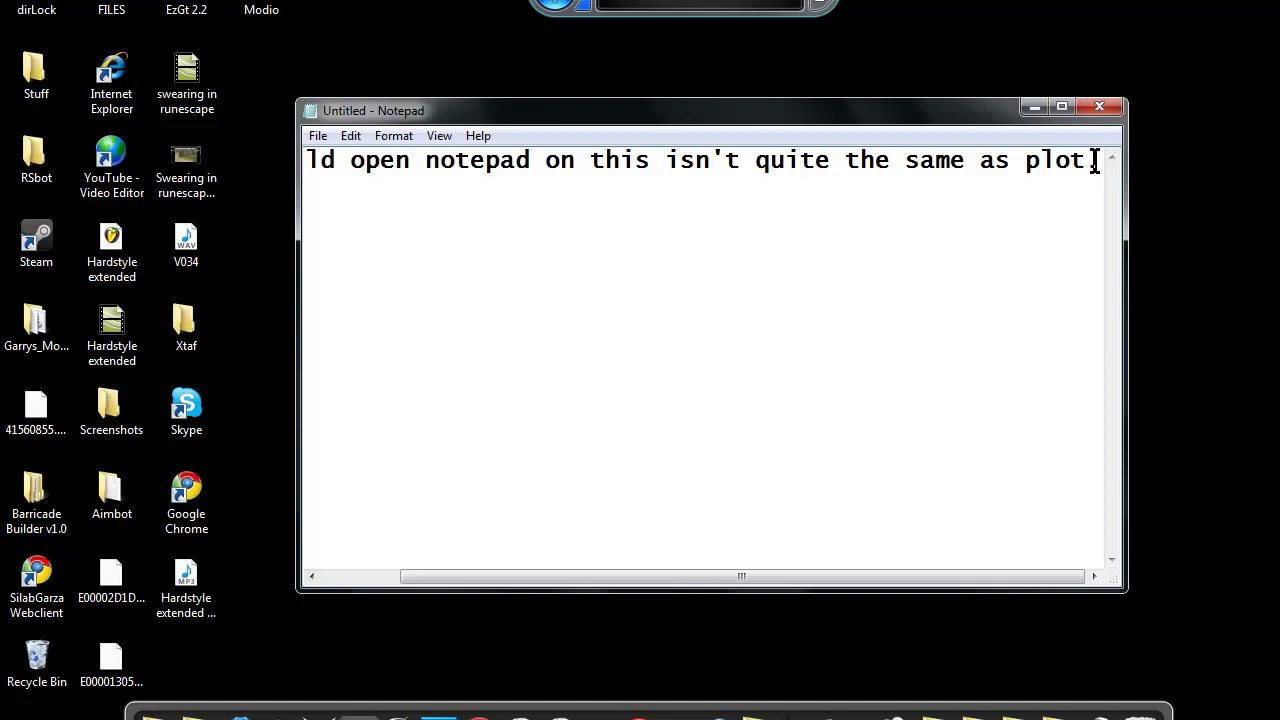
{"action": "type", "text": "Basket of the dot that stopped"}
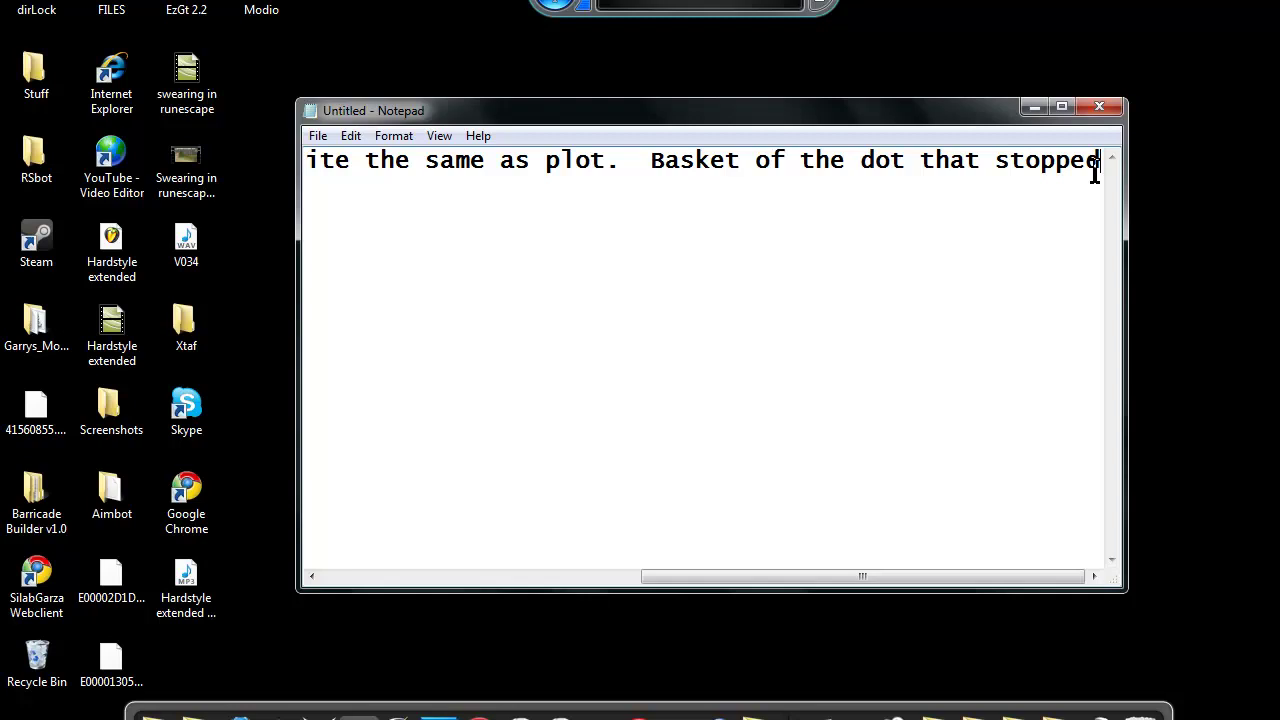
{"action": "key", "text": "ctrl+a"}
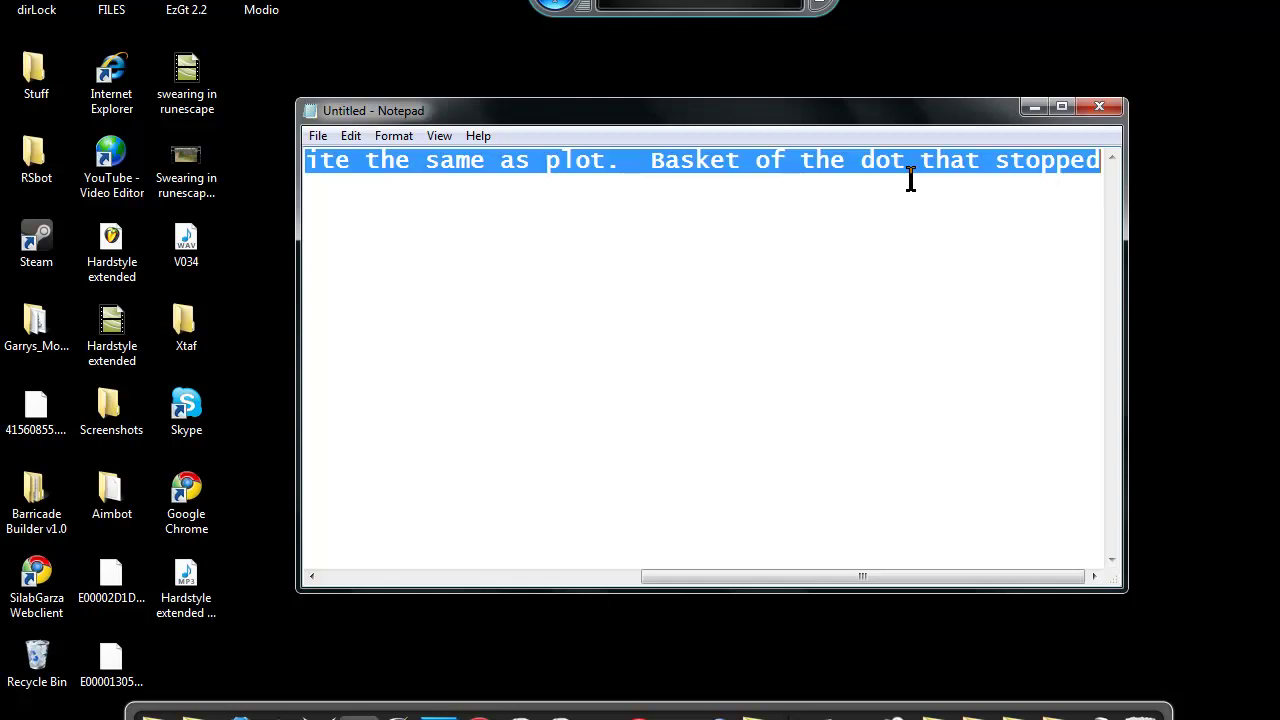
{"action": "key", "text": "BackSpace"}
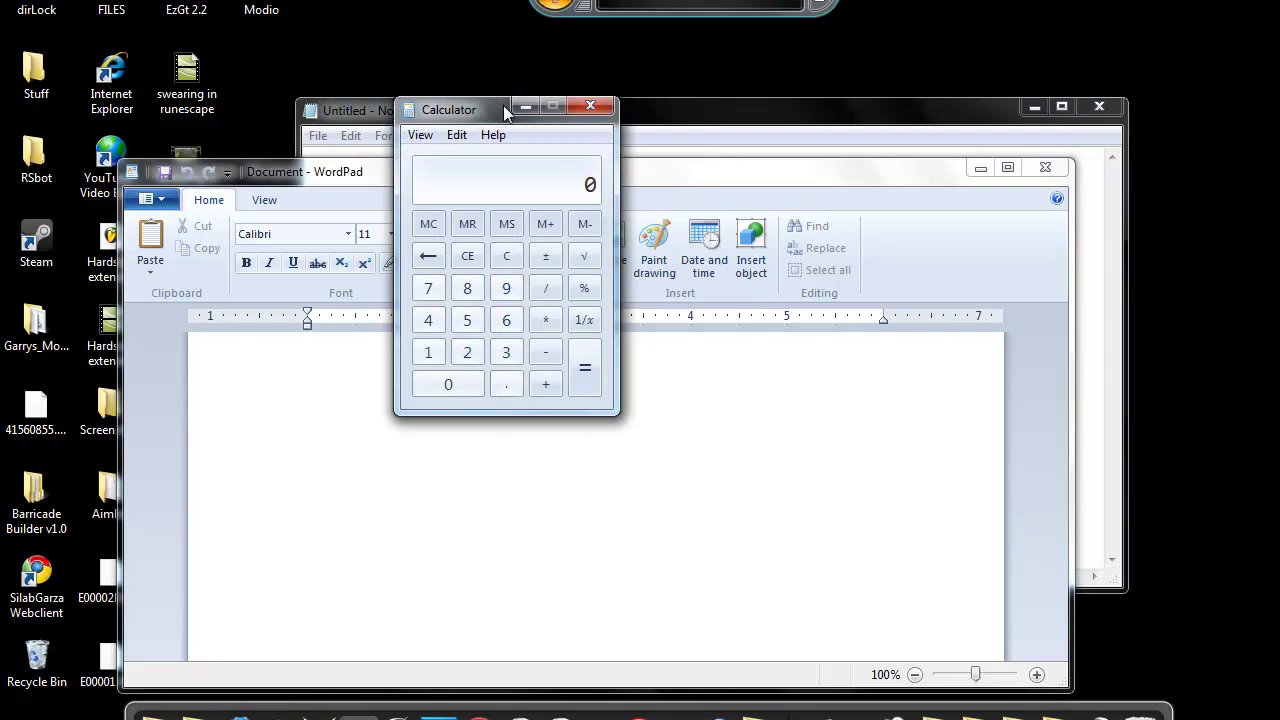
- Move one Calculator window aside from the other and close both Calculator windows
{"action": "left_click_drag", "start_coordinate": [498, 104], "coordinate": [791, 83]}
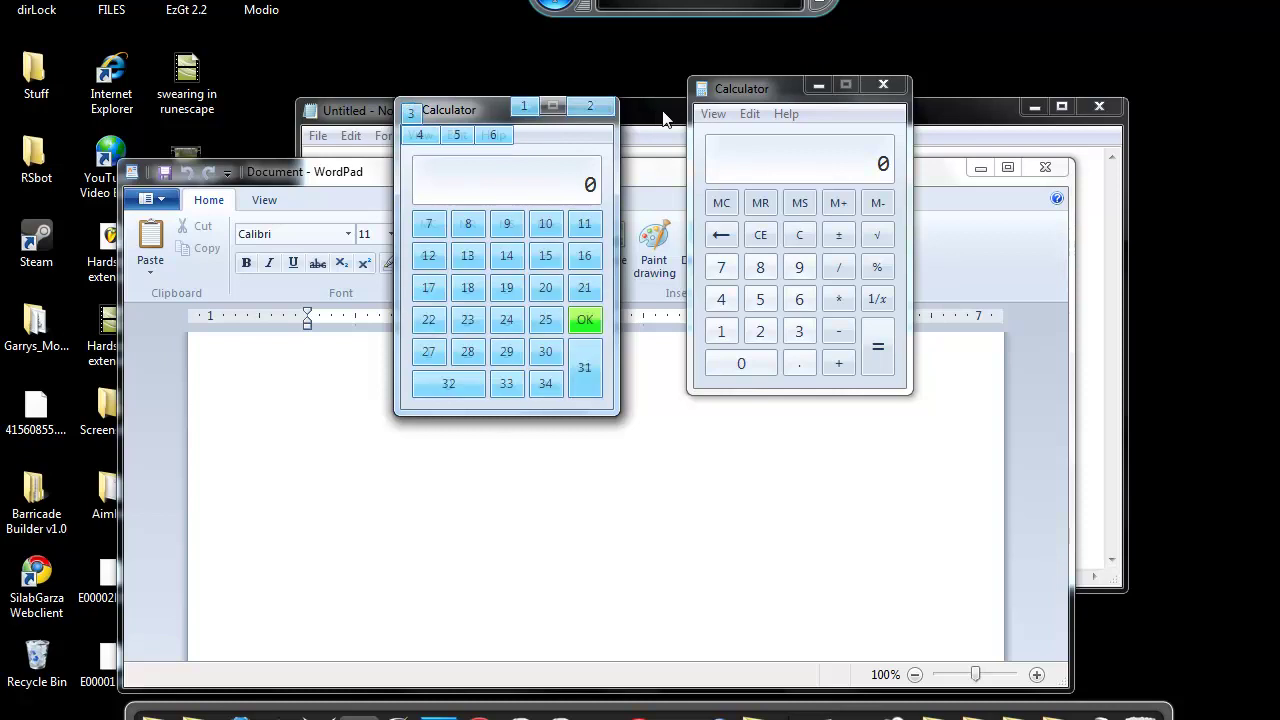
{"action": "left_click", "coordinate": [592, 106]}
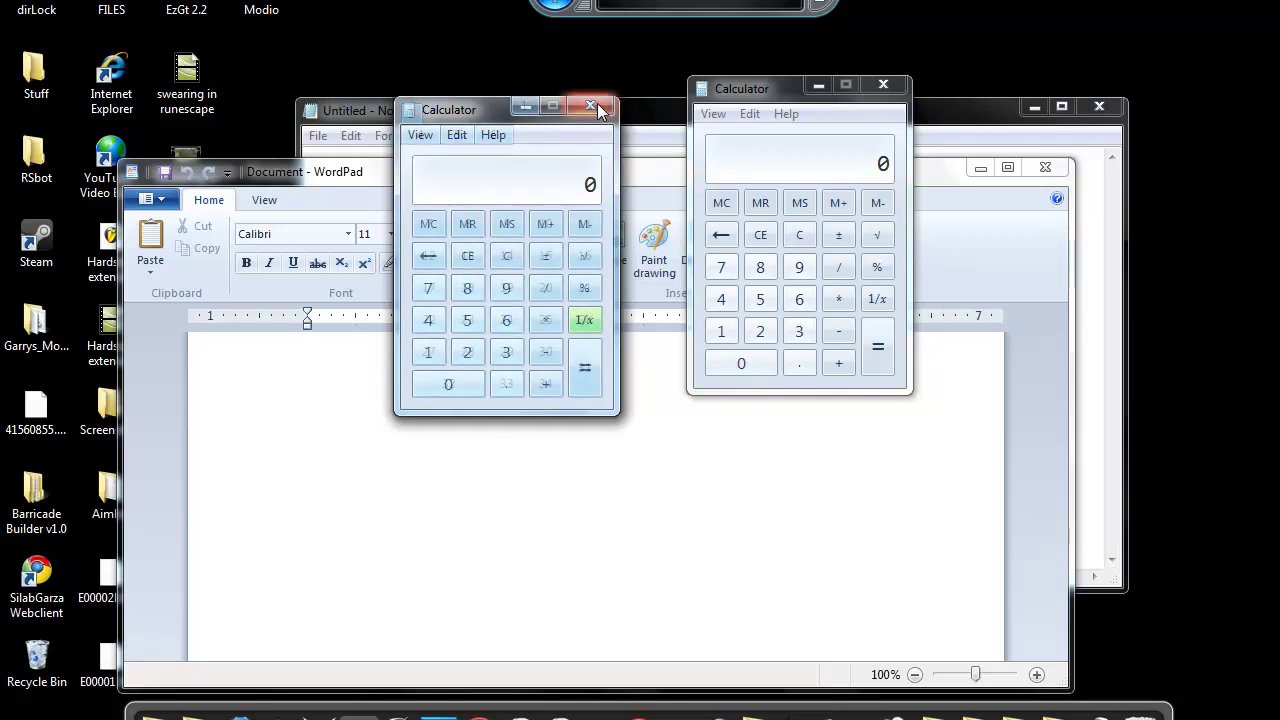
{"action": "left_click", "coordinate": [883, 84]}
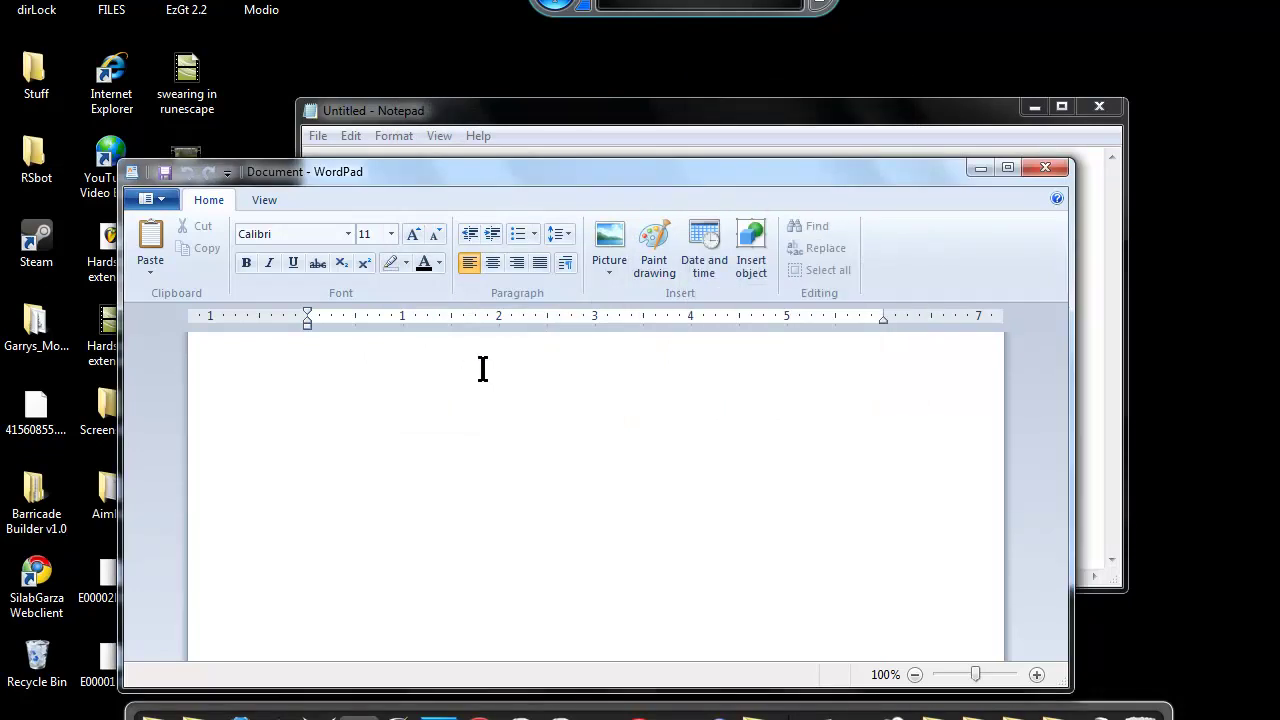
- Enter "Yes sir you get to do that's you also get to do this are saying" in the WordPad document and delete it all
{"action": "type", "text": "Yes sir you get to do that's"}
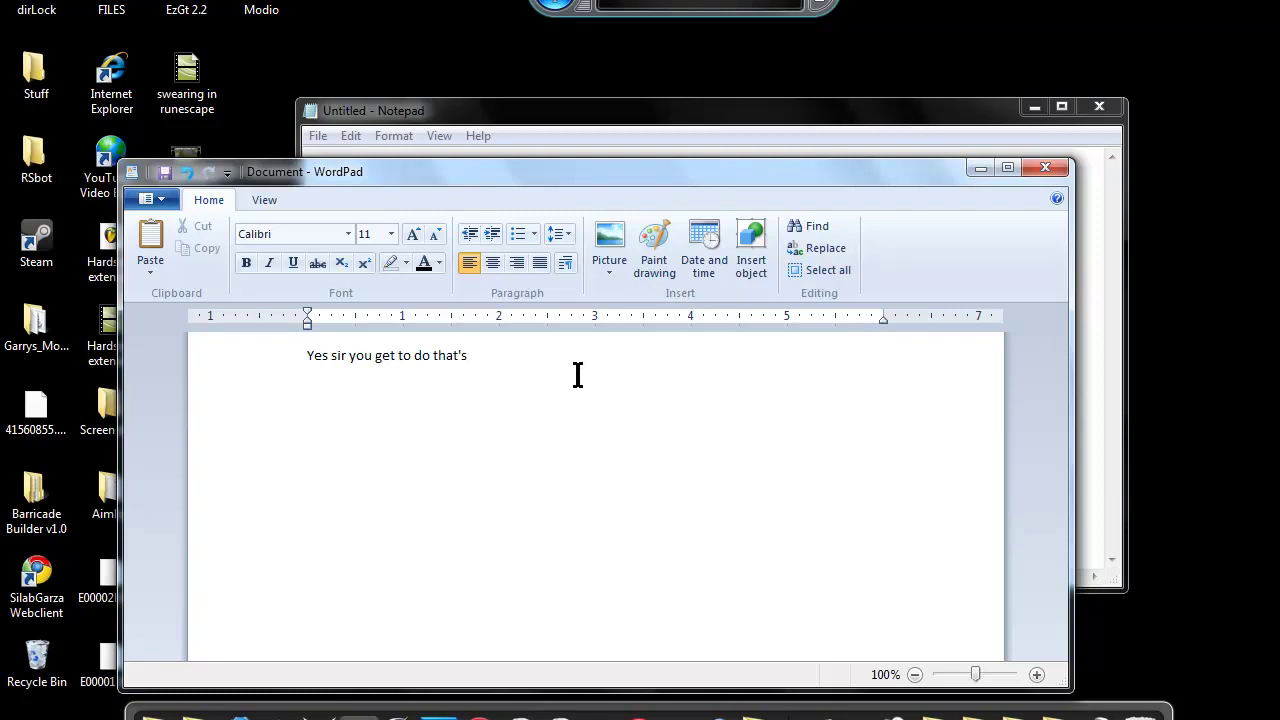
{"action": "type", "text": " you also get to do this are saying"}
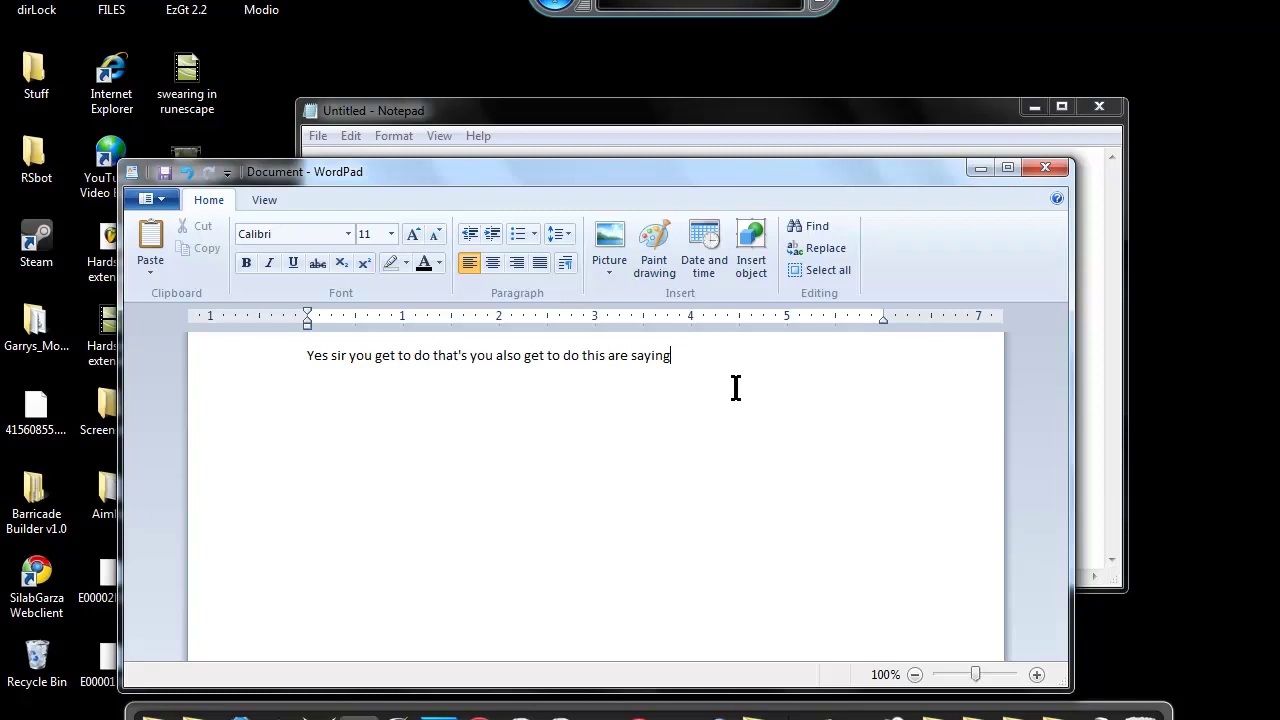
{"action": "left_click", "coordinate": [815, 272]}
{"action": "key", "text": "Delete"}
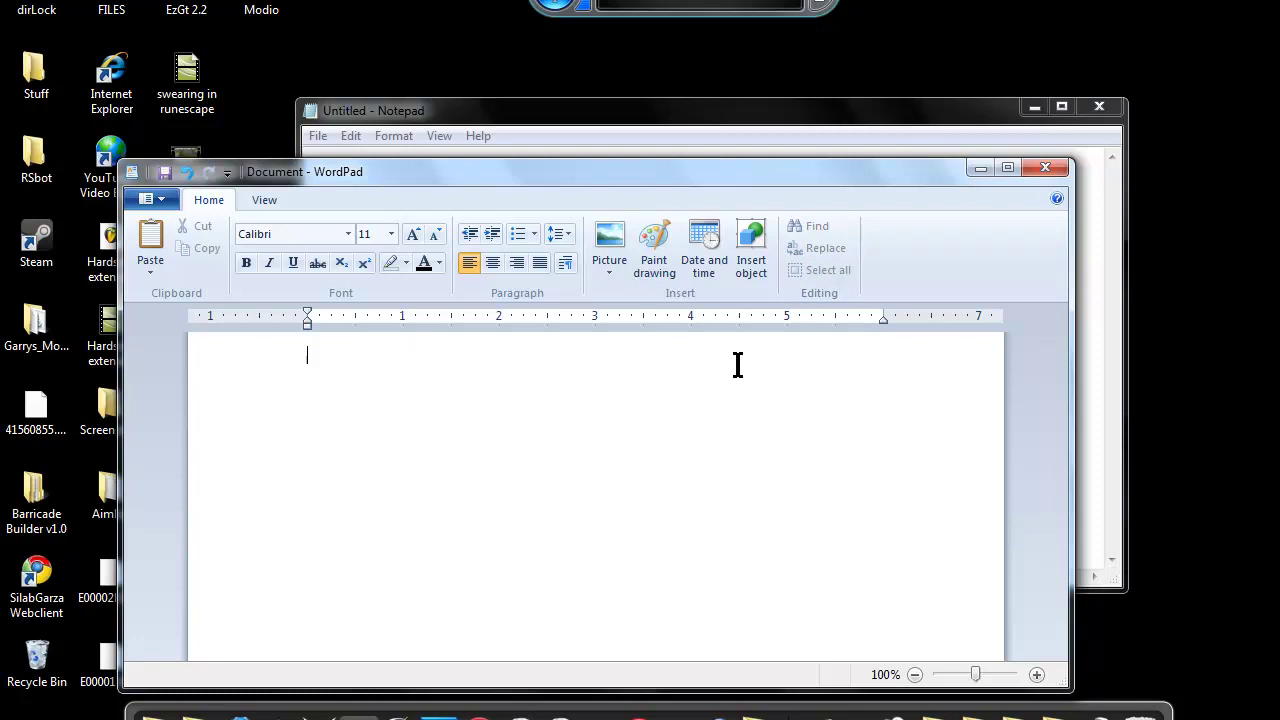
- Enter "yyyyyxxzzzaaaaa yellow spree to edit I did say that the light didn't say that the thinks select film delete" and clear the document
{"action": "type", "text": "yyyyy"}
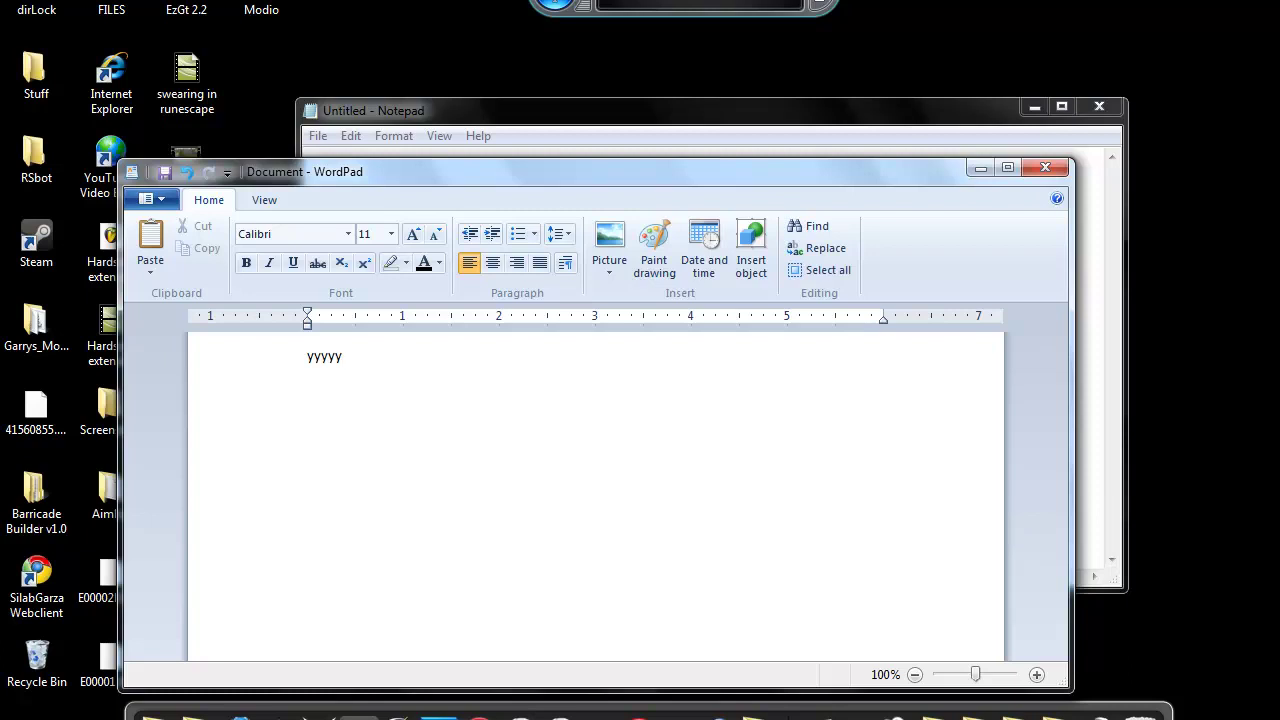
{"action": "type", "text": "xxzzzaaaaa yellow spree to edit"}
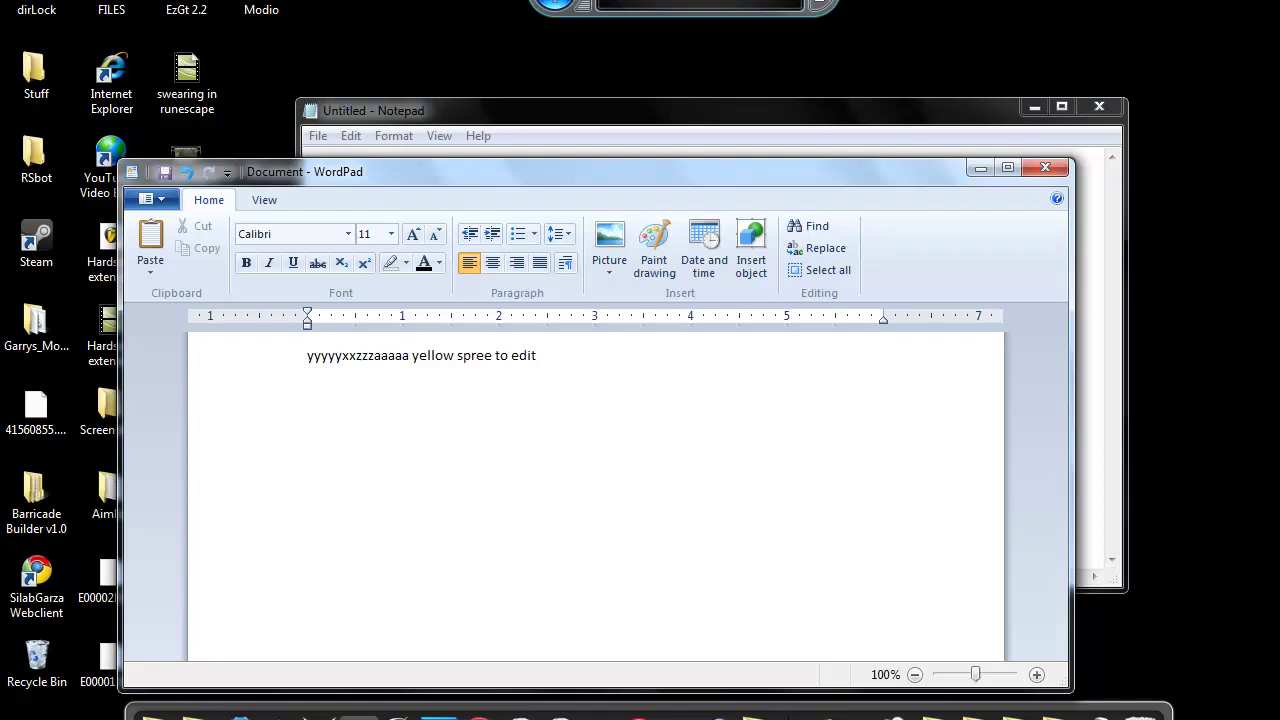
{"action": "type", "text": " I did say that the light didn't say that"}
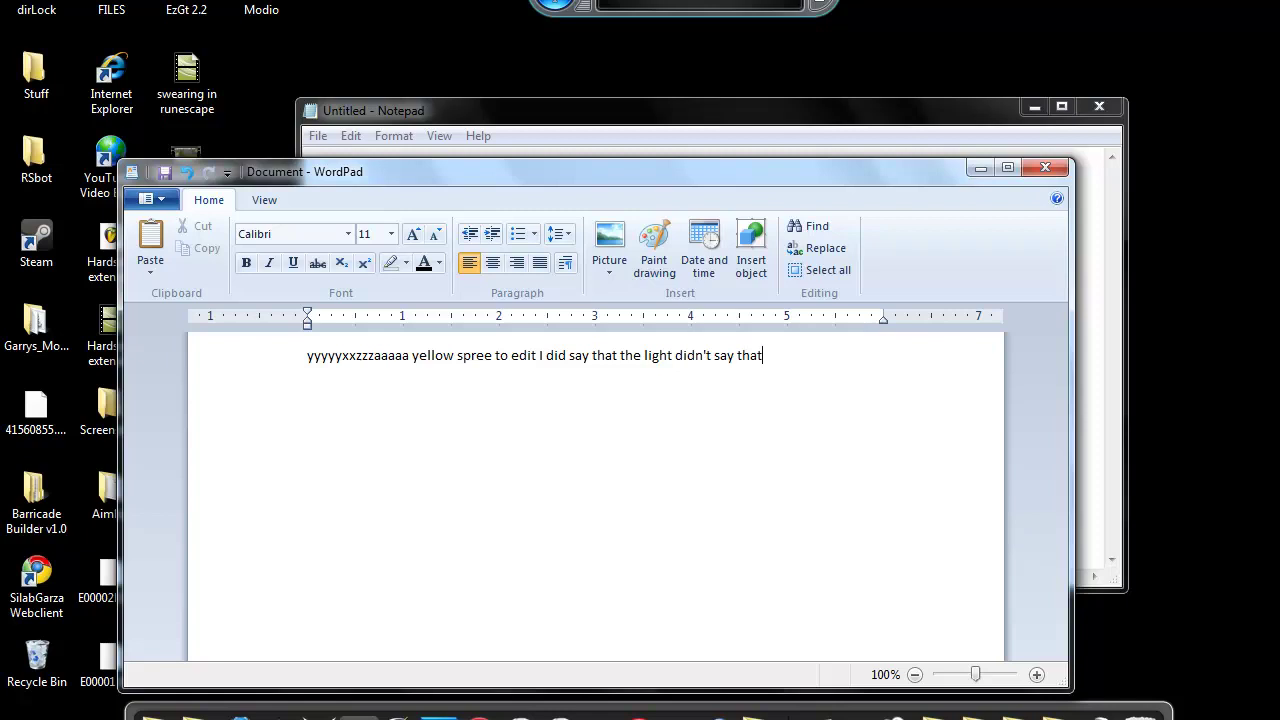
{"action": "type", "text": " the thinks select film delete"}
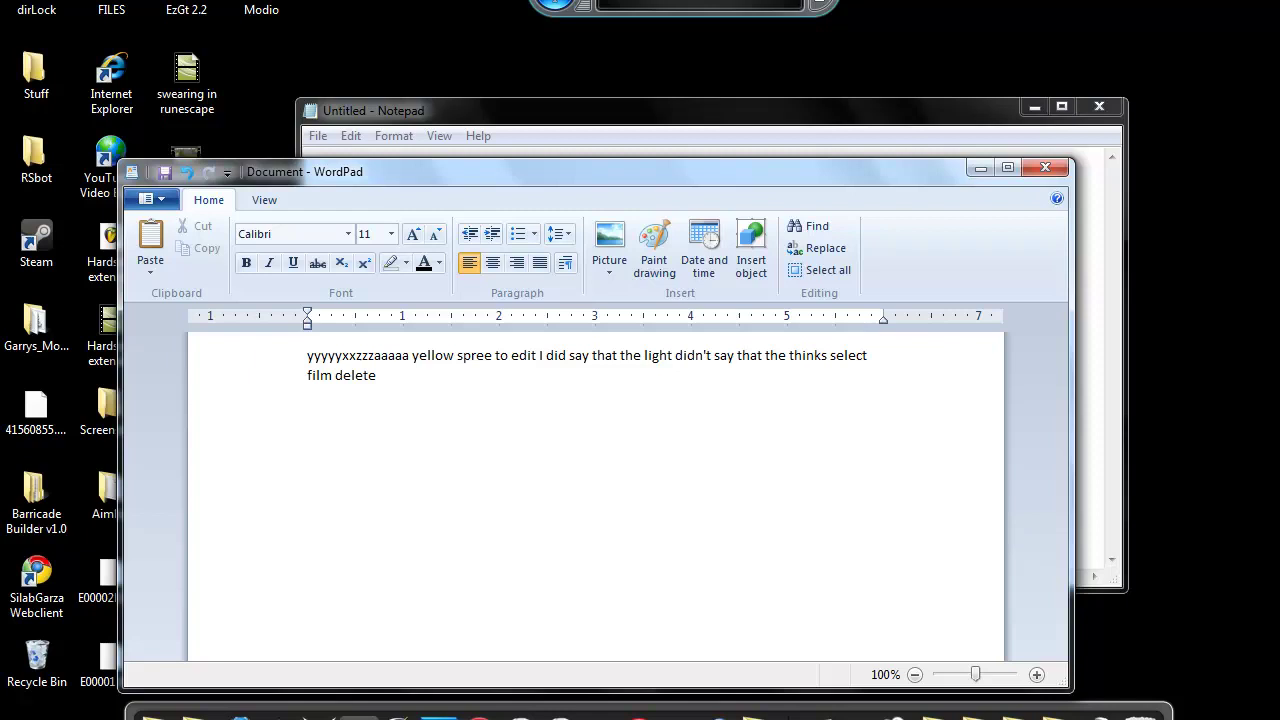
{"action": "left_click", "coordinate": [822, 272]}
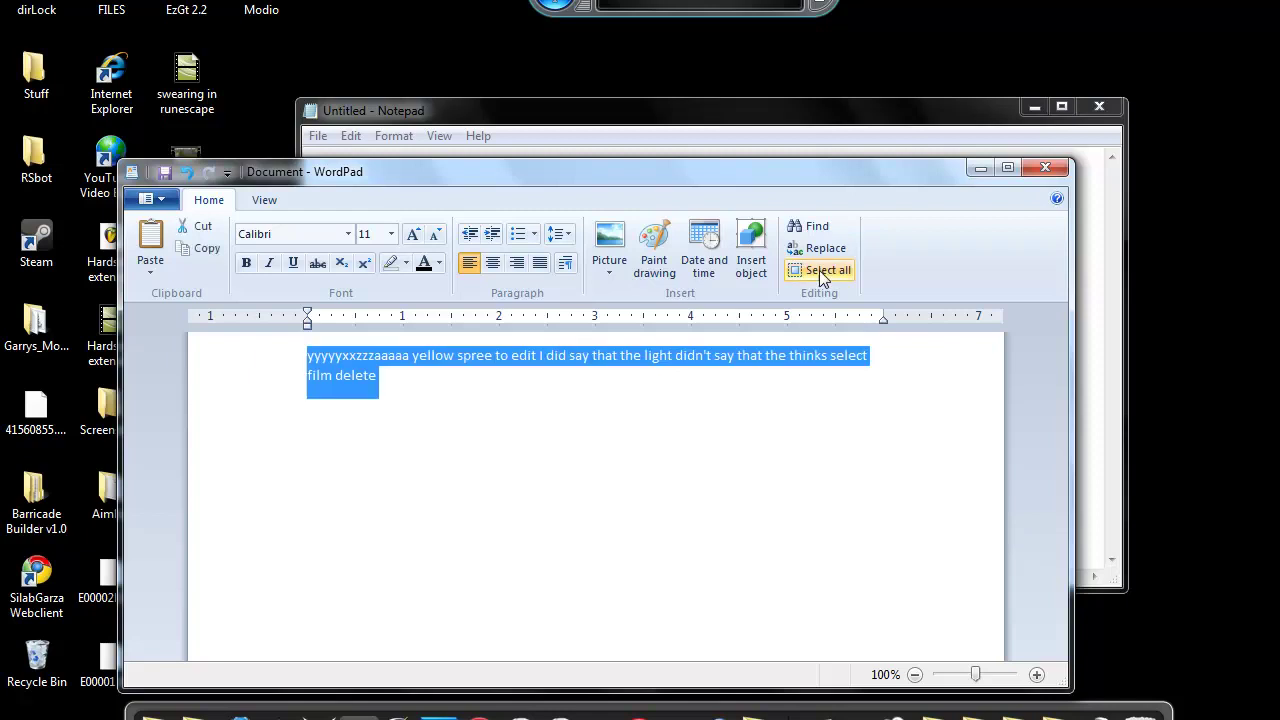
{"action": "key", "text": "Delete"}
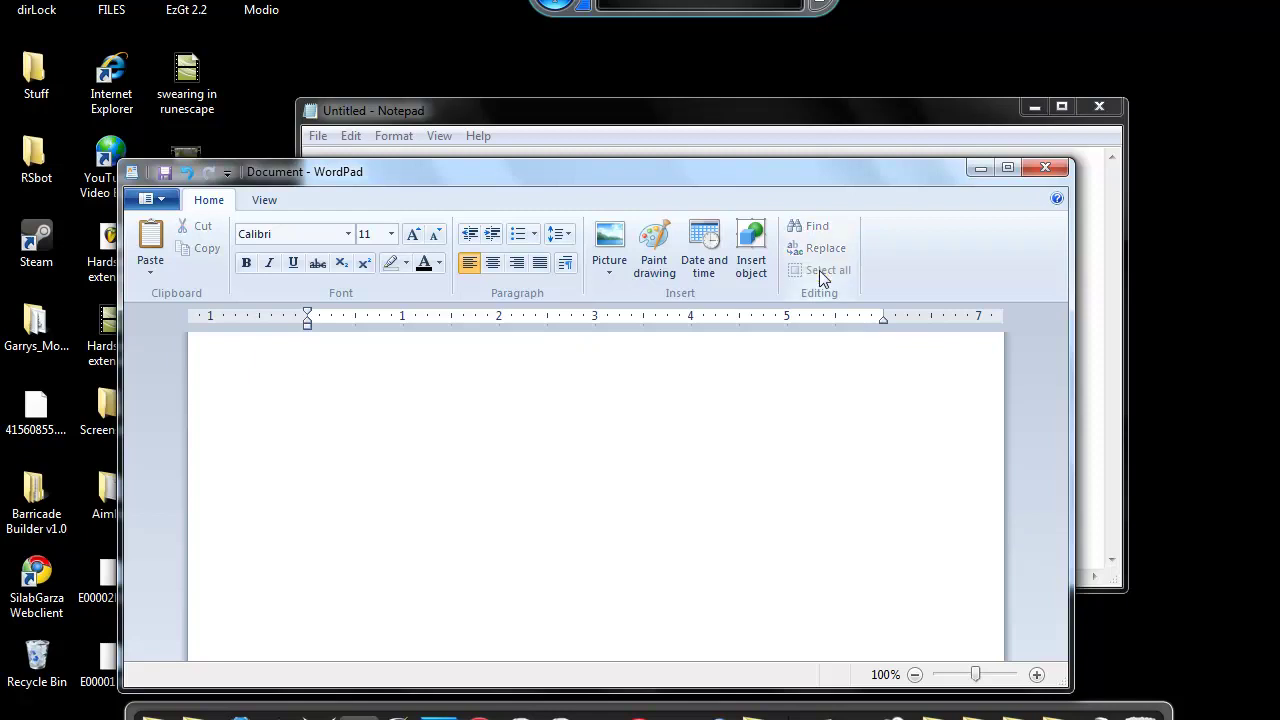
- Close WordPad without saving the changes to the document
{"action": "key", "text": "alt+F4"}
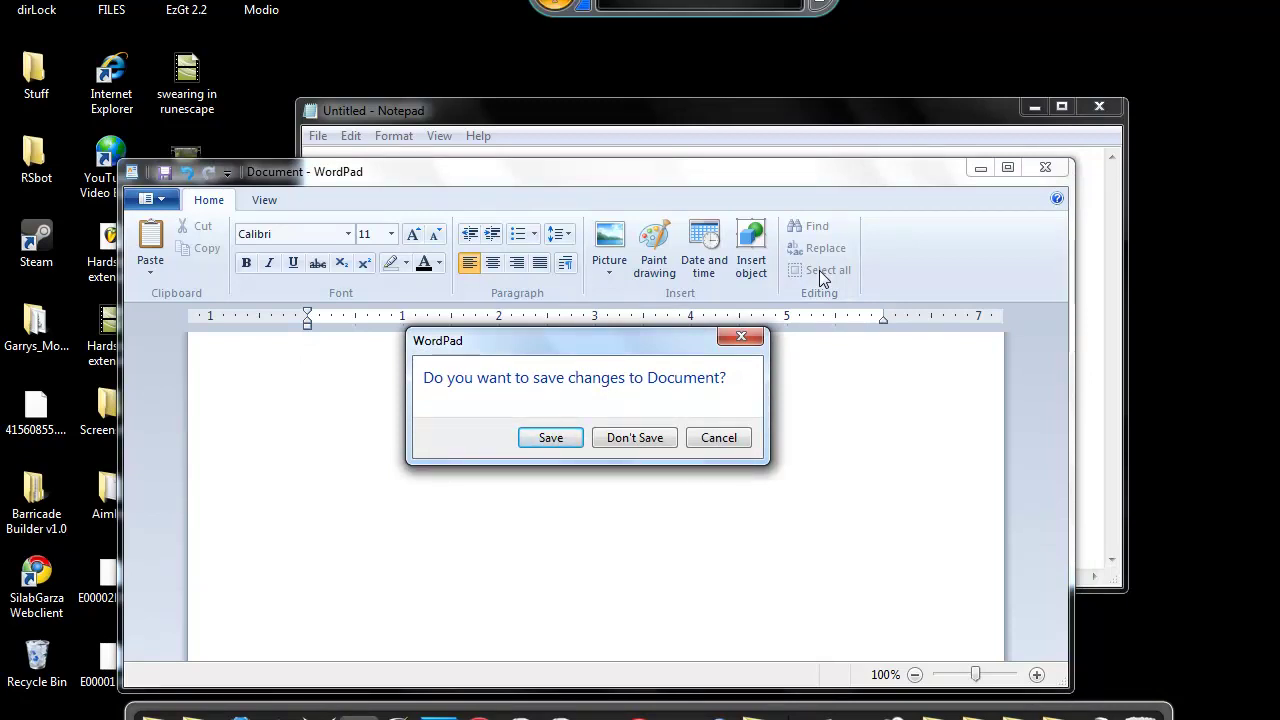
{"action": "key", "text": "alt"}
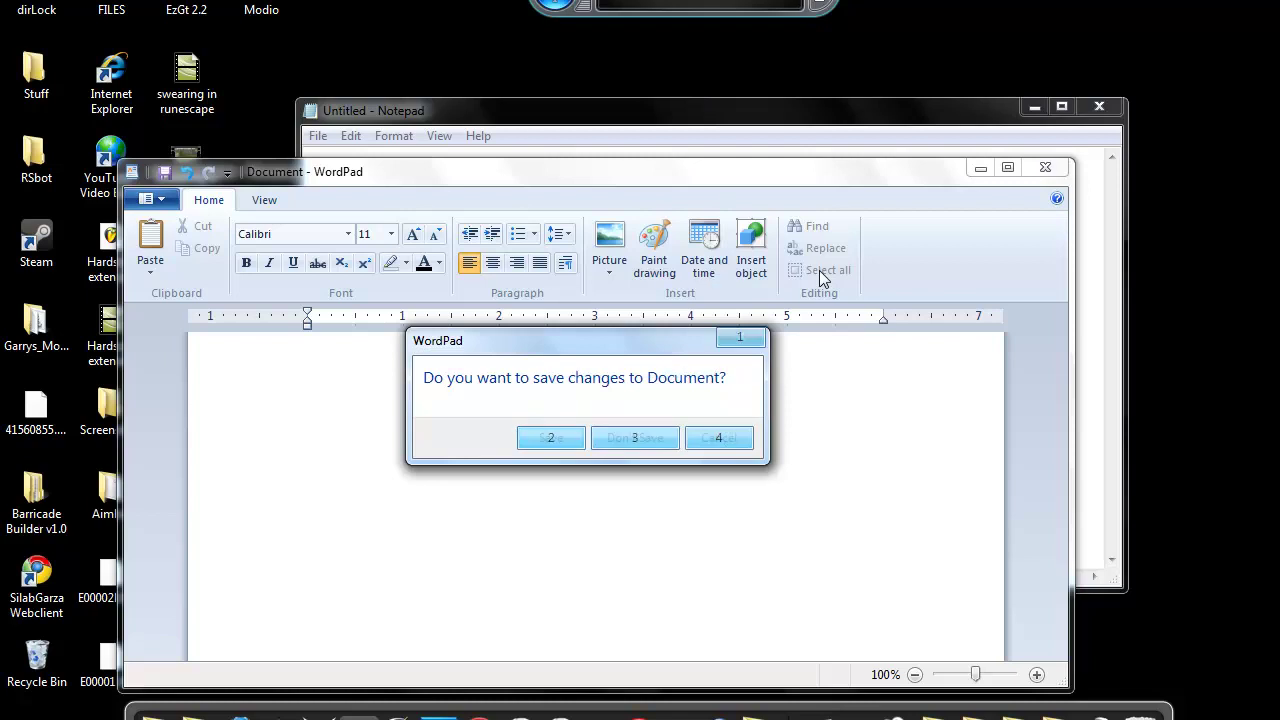
{"action": "key", "text": "3"}
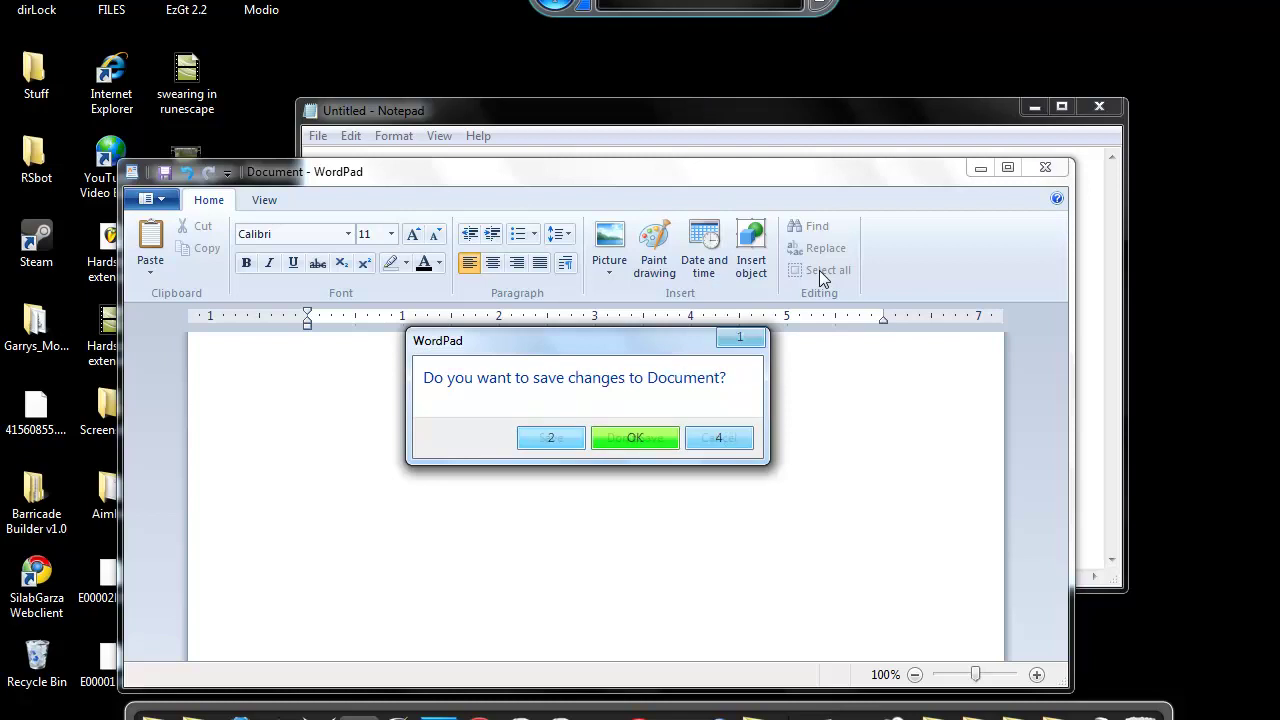
{"action": "left_click", "coordinate": [634, 437]}
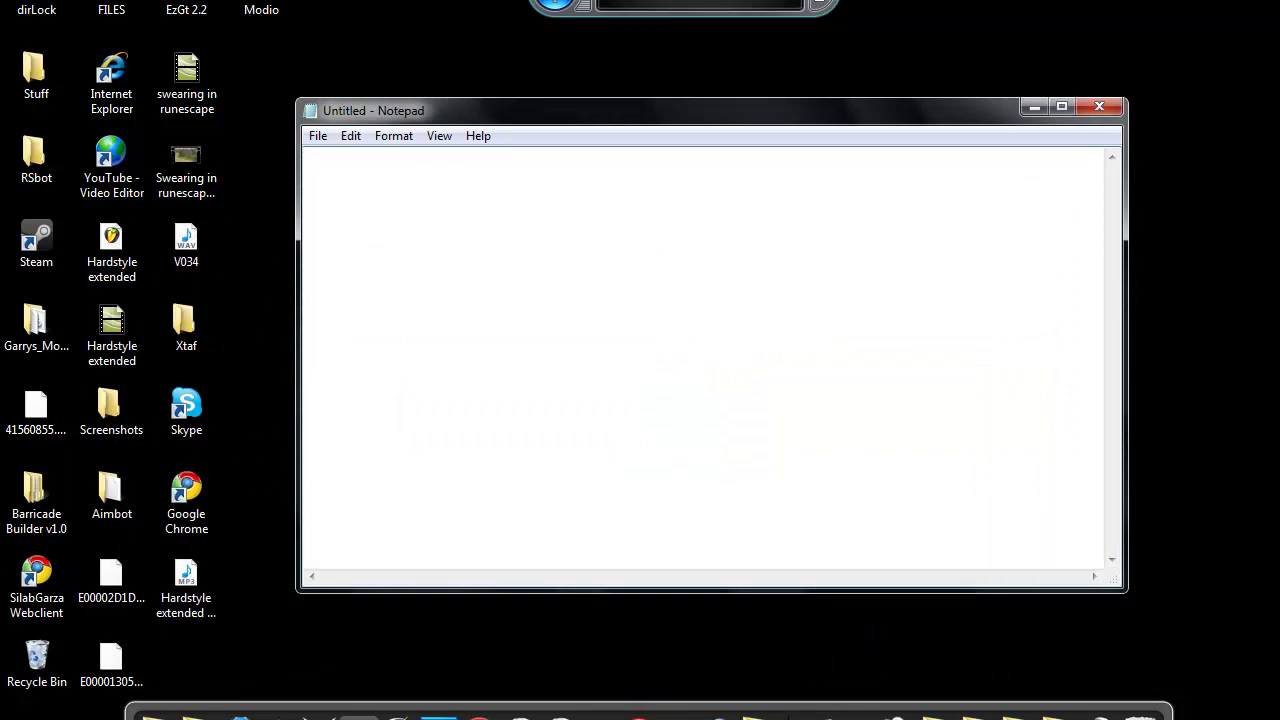
- Enter "While yet that's a good thing" in the empty Notepad document and close Notepad without saving
{"action": "type", "text": "While yet that's a good thing"}
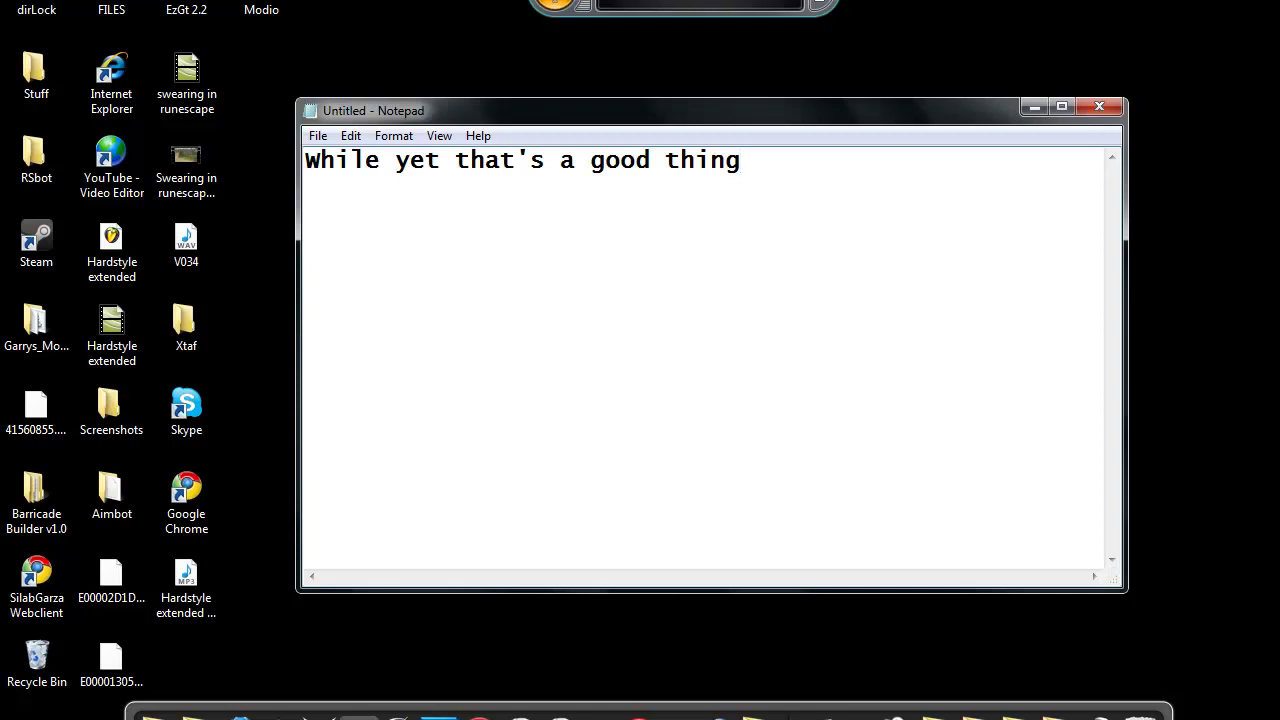
{"action": "key", "text": "alt+F4"}
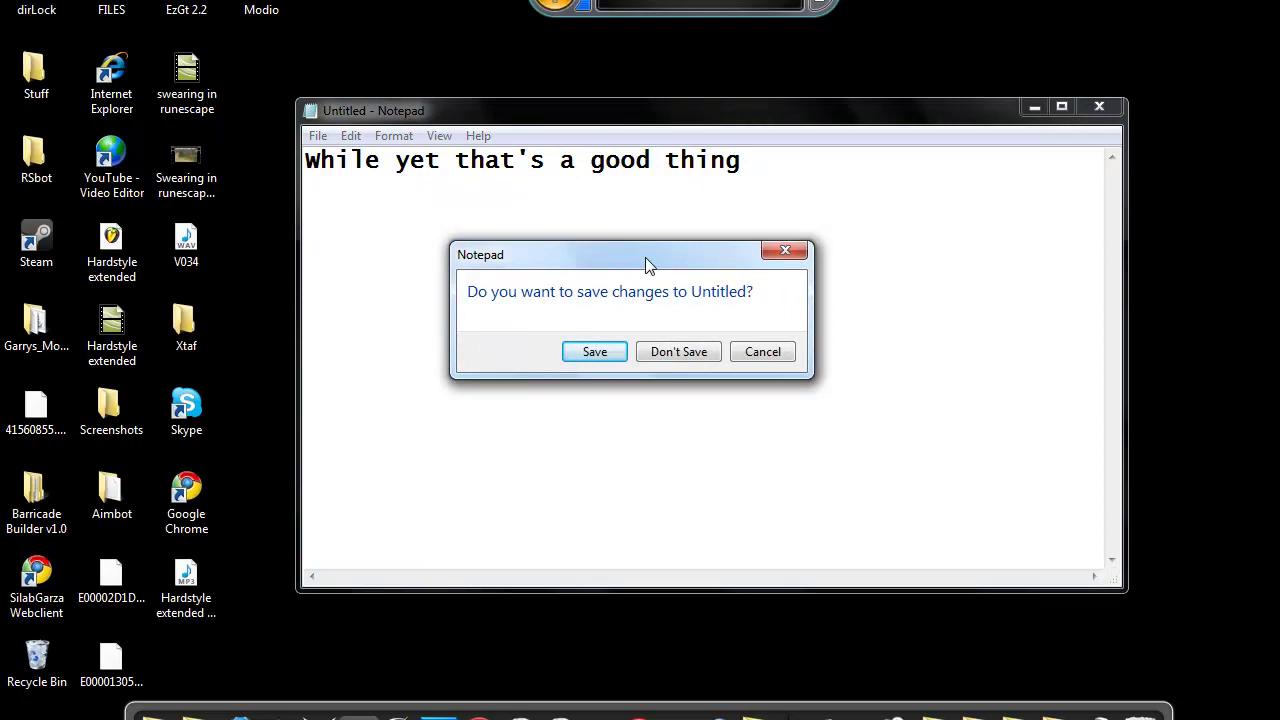
{"action": "left_click", "coordinate": [680, 356]}
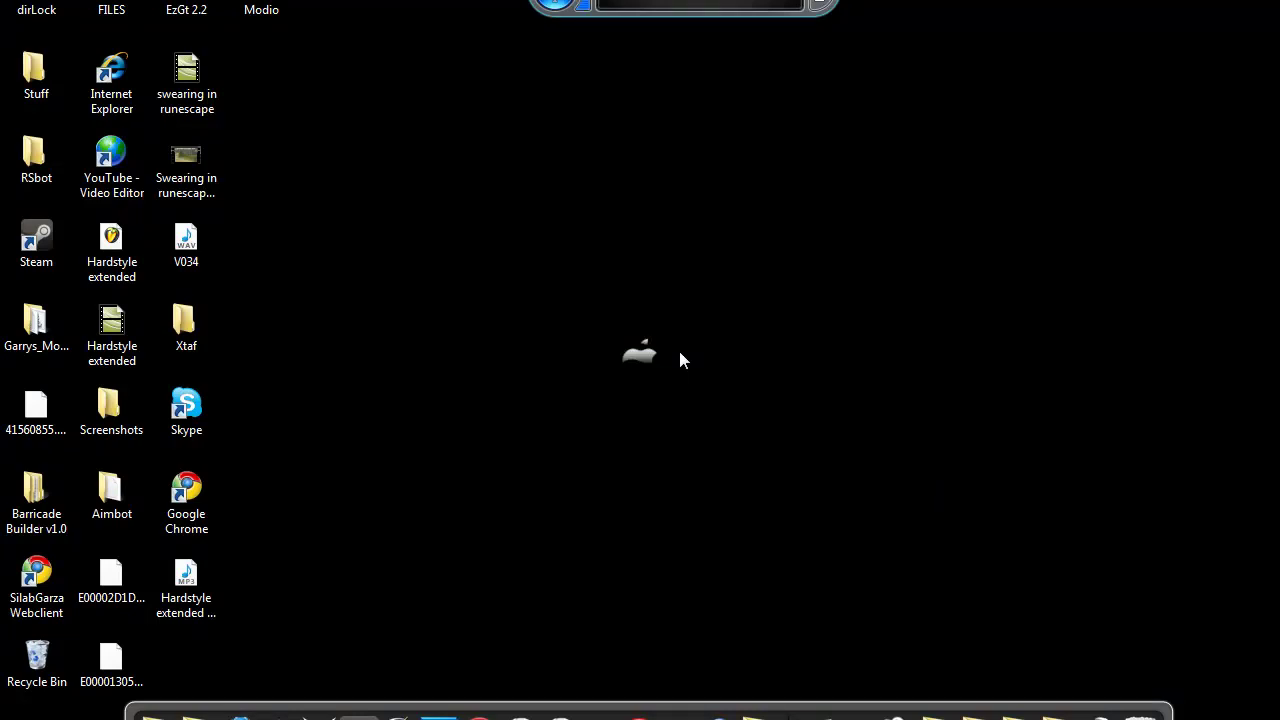
- Open the Start menu and its program search
{"action": "key", "text": "super"}
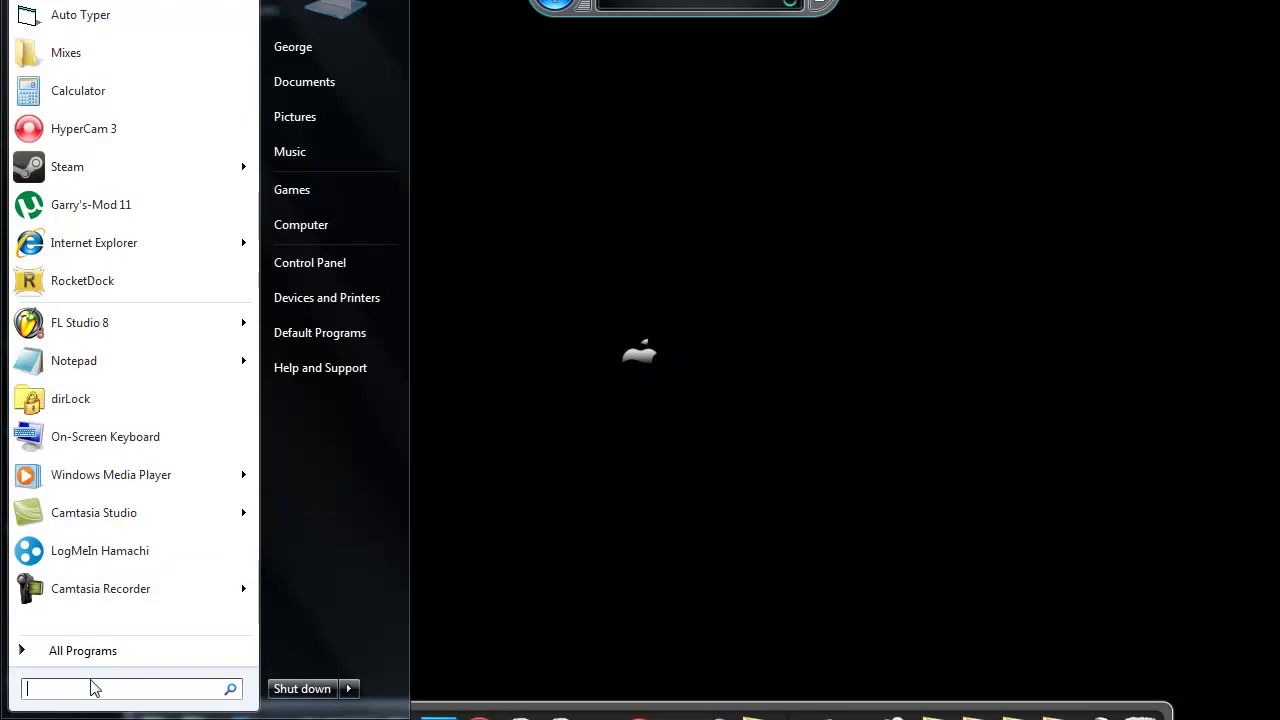